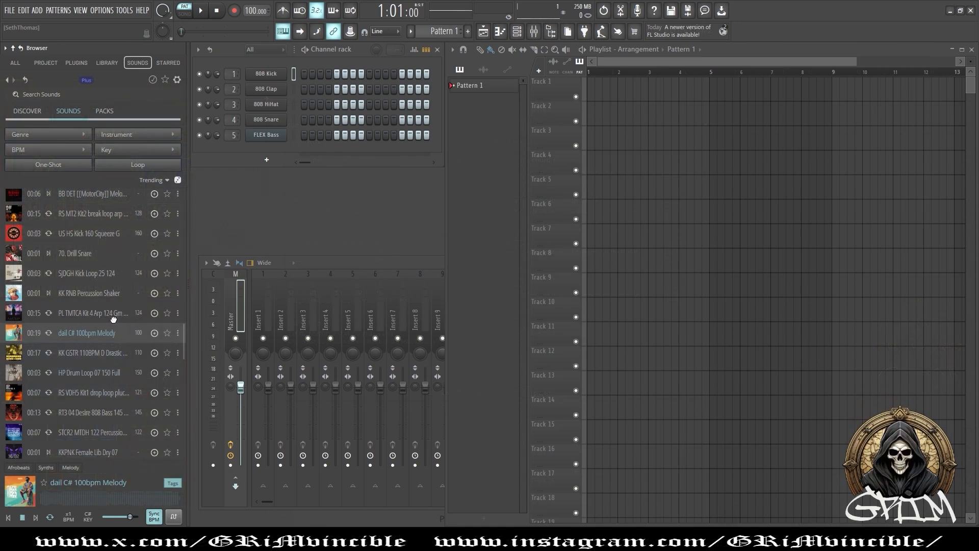
- Audition PL TMTCA Kit 4 Arp, place dail C# 100bpm Melody at bar 1 of Track 1, and start playback
click(106, 315)
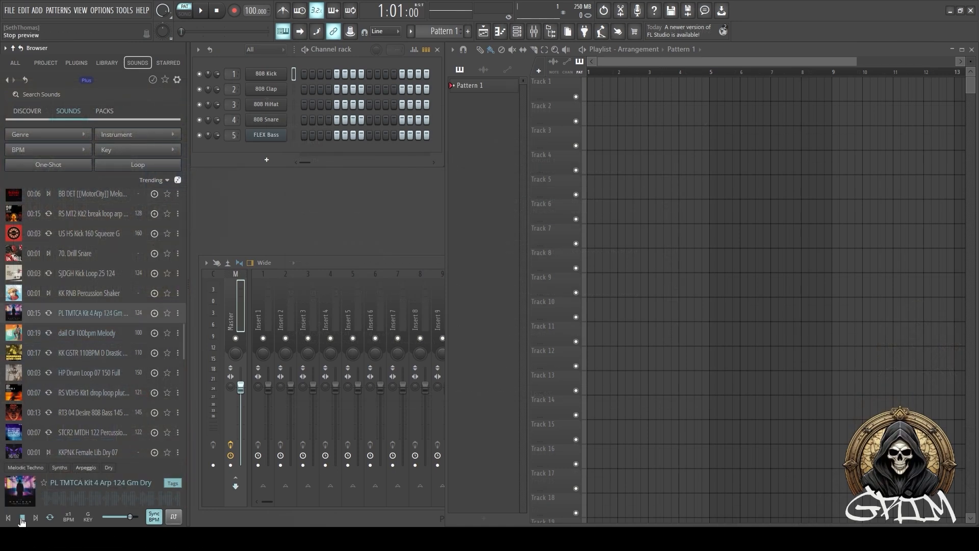
click(96, 334)
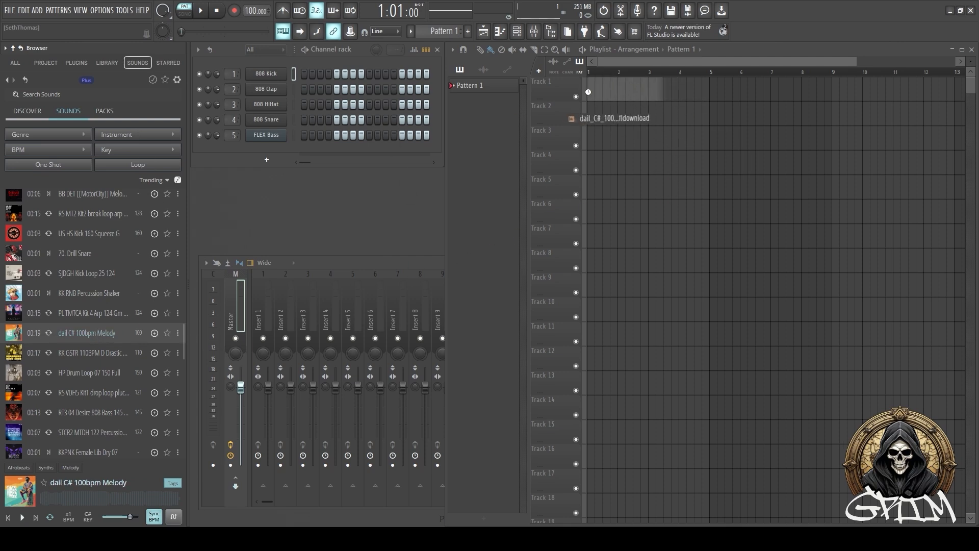
key(space)
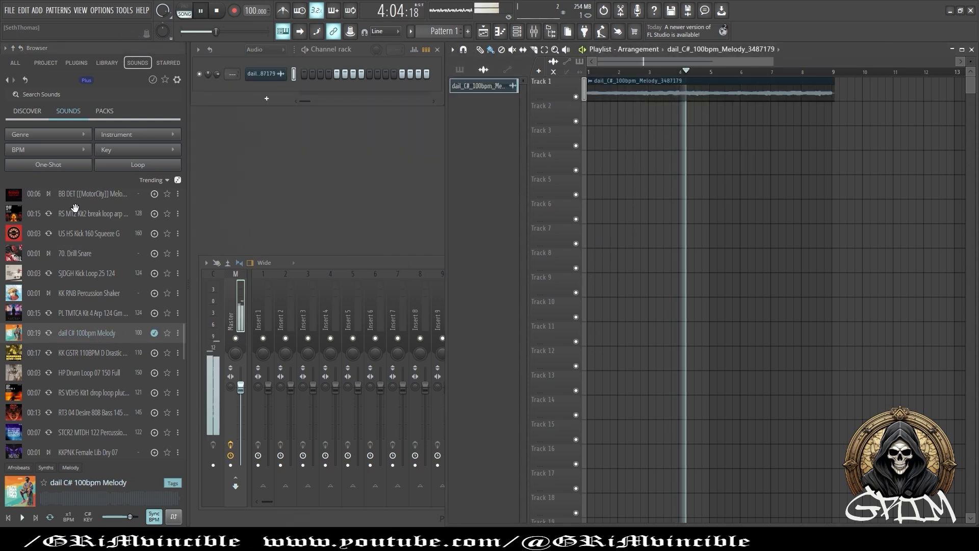
- Filter the sound library to the key of C# Major
click(122, 151)
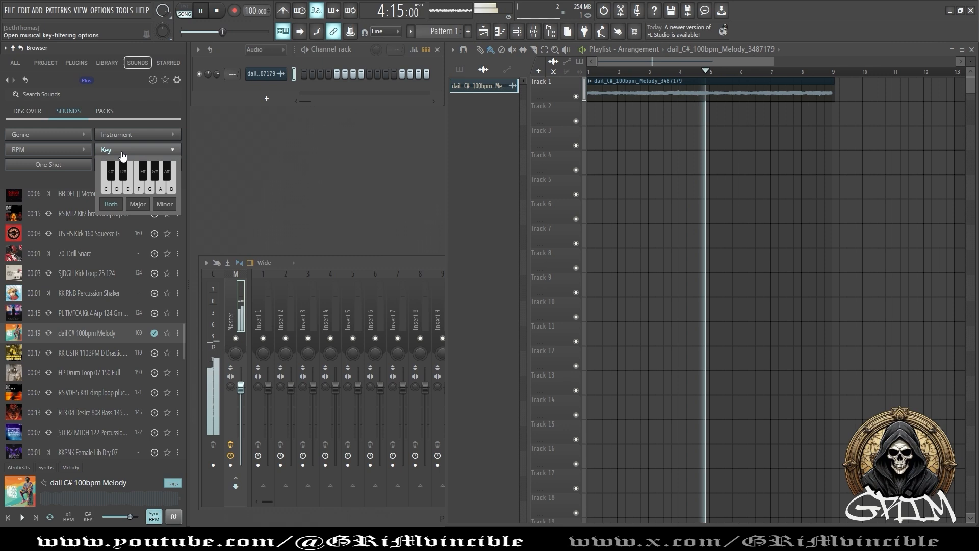
click(111, 178)
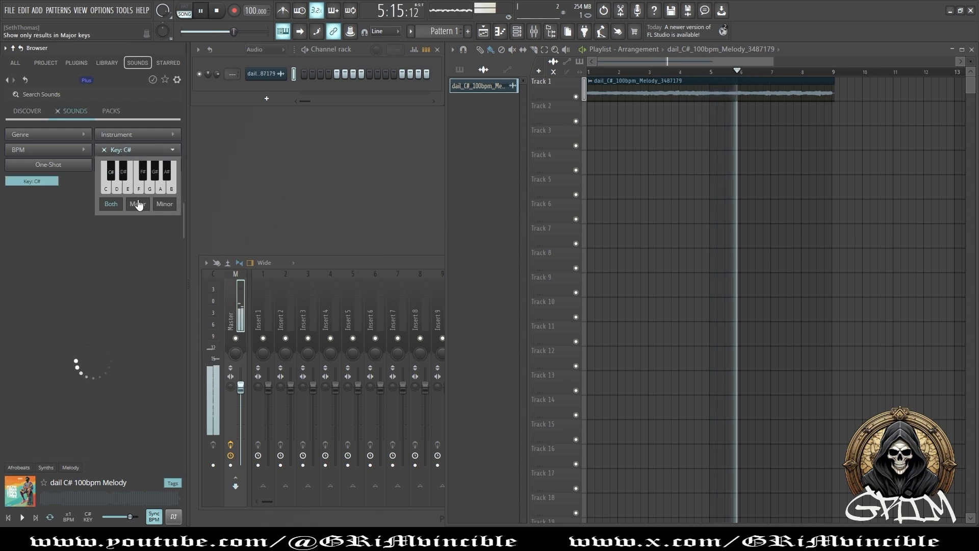
click(137, 203)
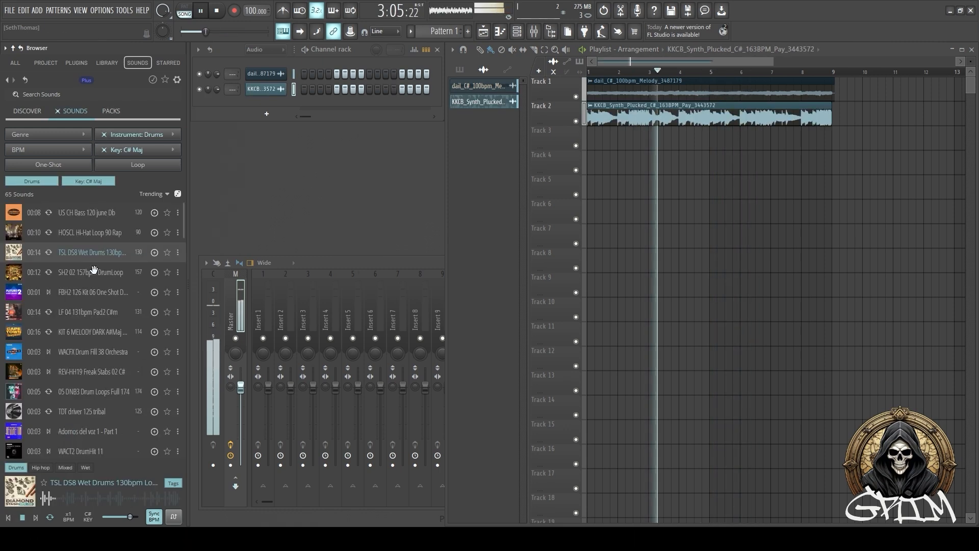
- Audition several drum sounds in C# Major and limit the results to loops
click(93, 273)
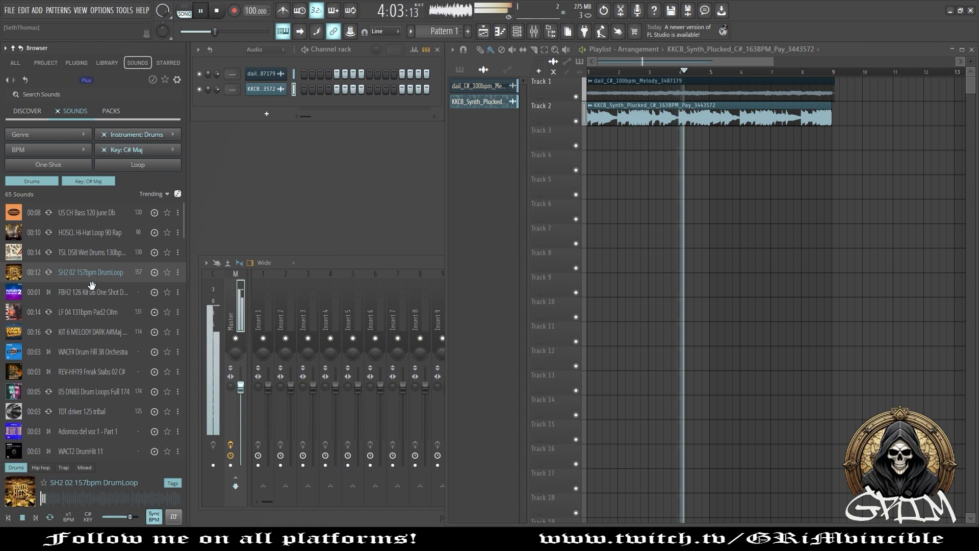
click(92, 292)
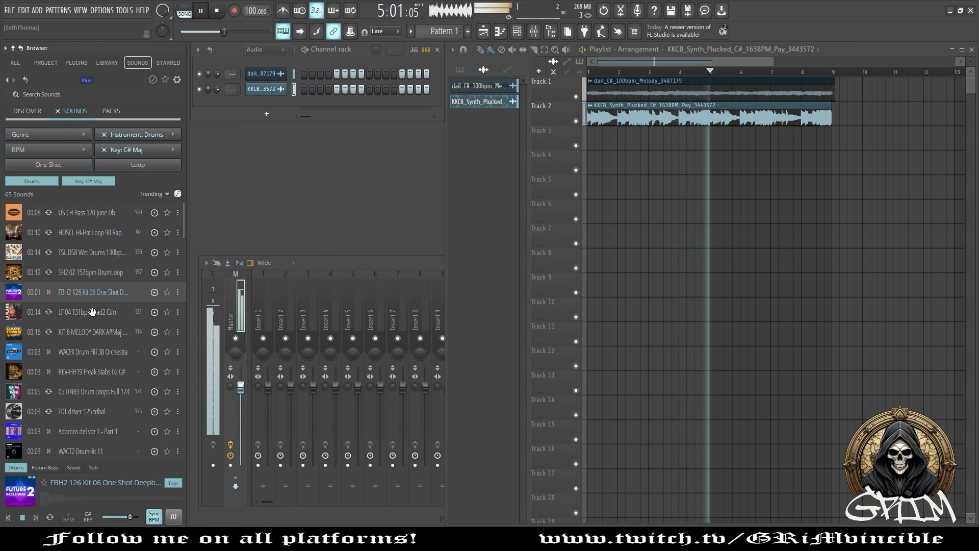
click(95, 312)
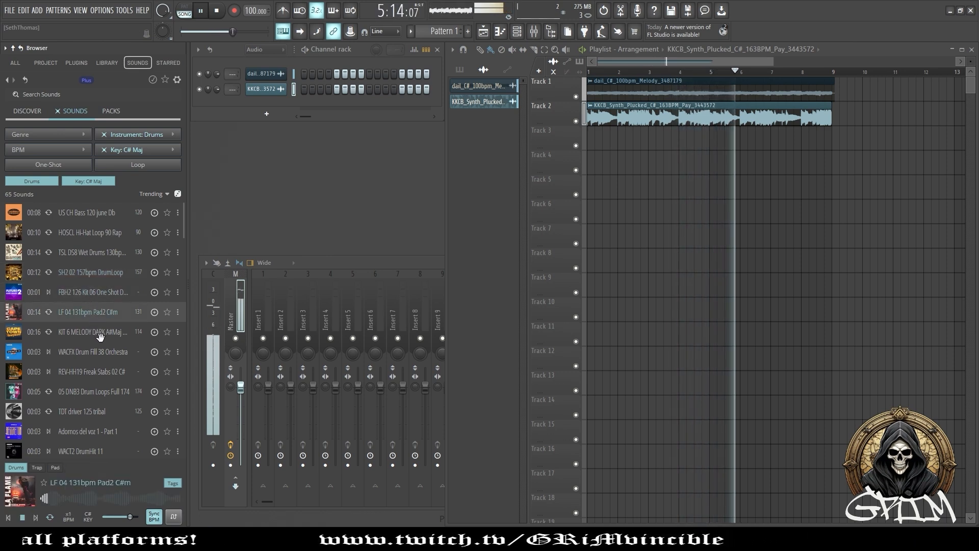
click(135, 169)
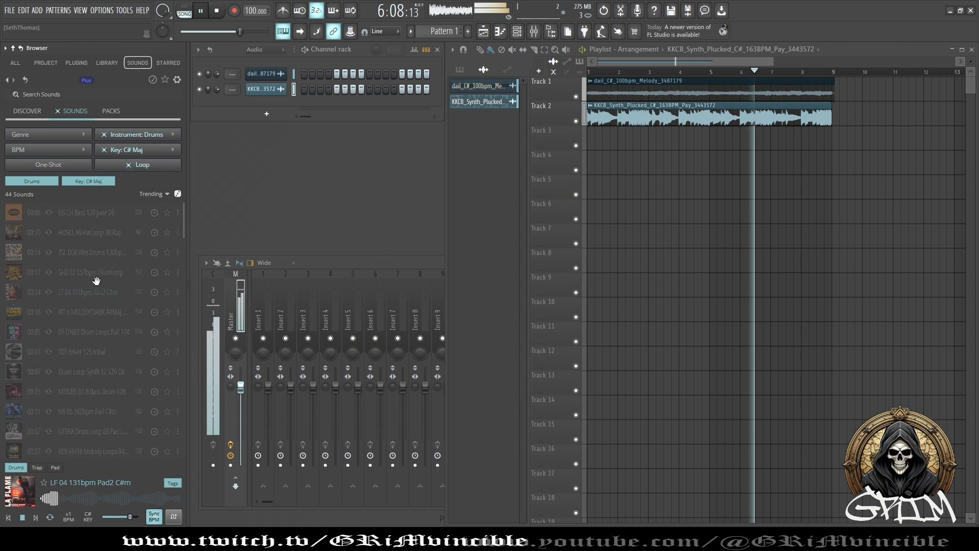
click(81, 330)
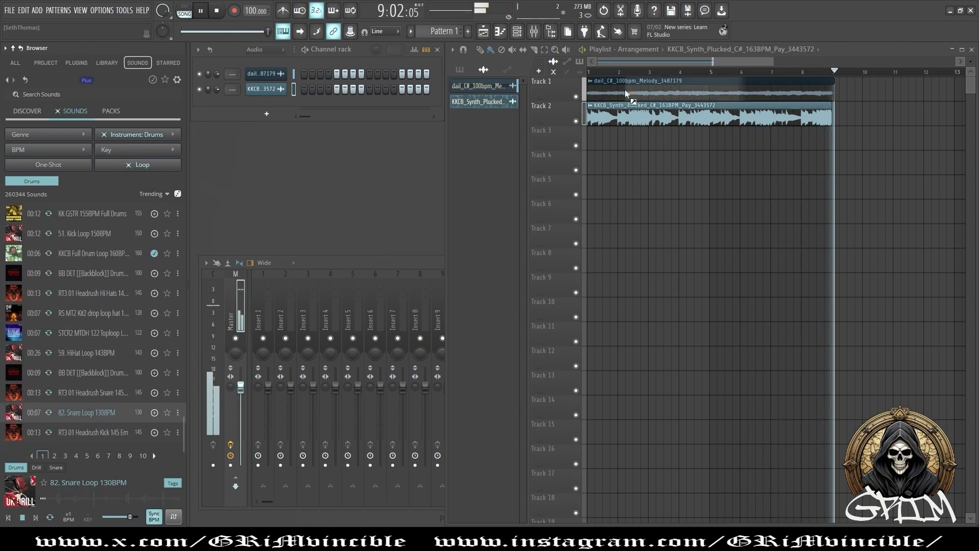
- Place 82. Snare Loop 130BPM at bar 1 of Track 3 and repeat it at bar 5
drag(86, 412, 587, 129)
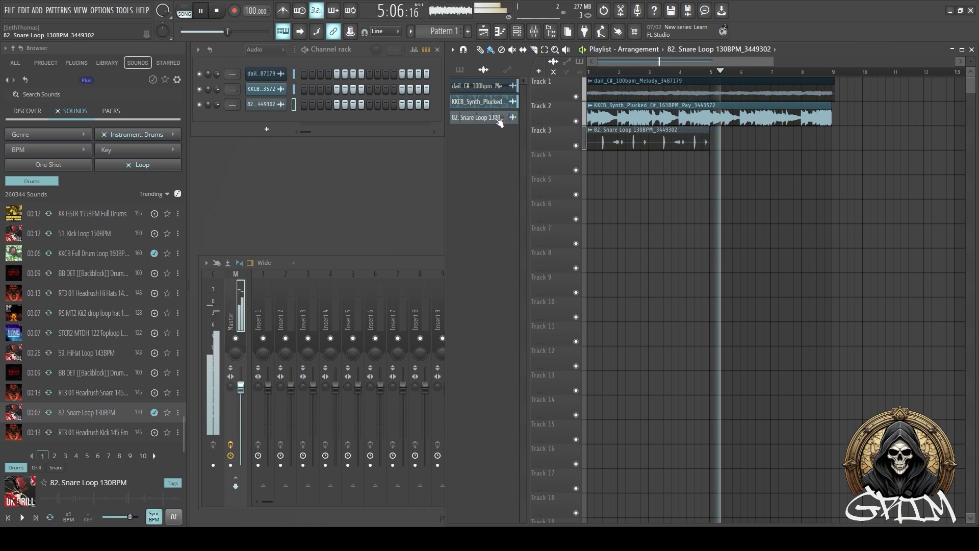
drag(499, 123, 713, 130)
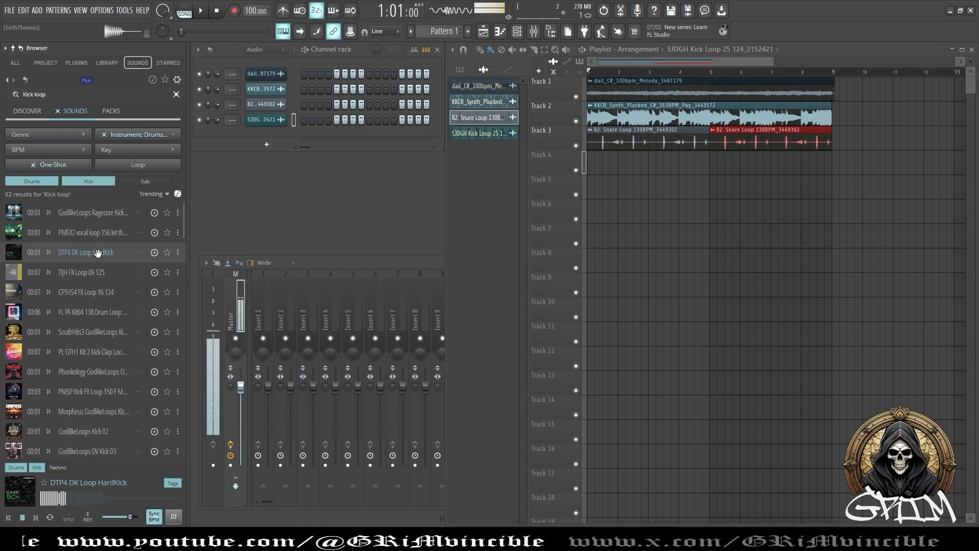
- Preview GodlikeLoops Ragecore Kick 02, place it at bar 1 of Track 4, and play it against the other loops
click(97, 216)
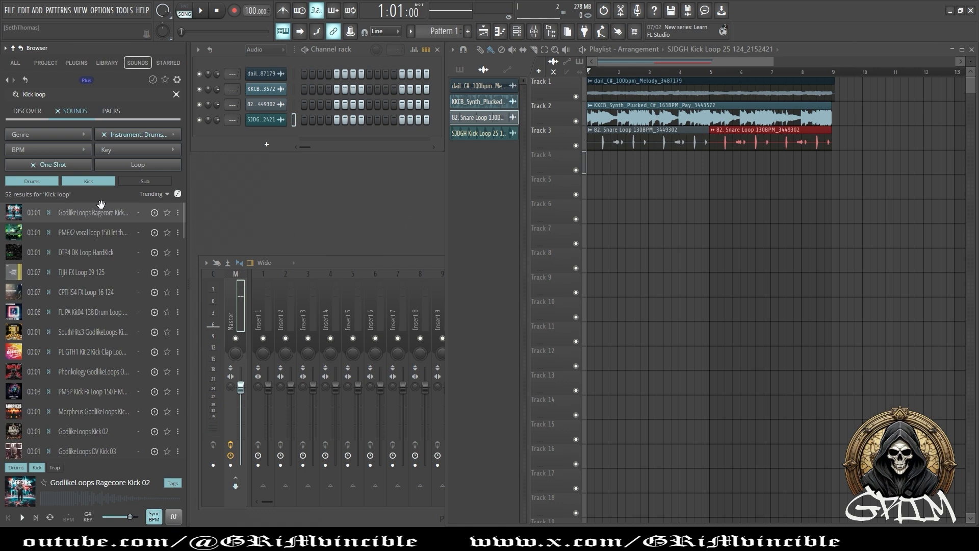
drag(95, 214, 589, 160)
key(space)
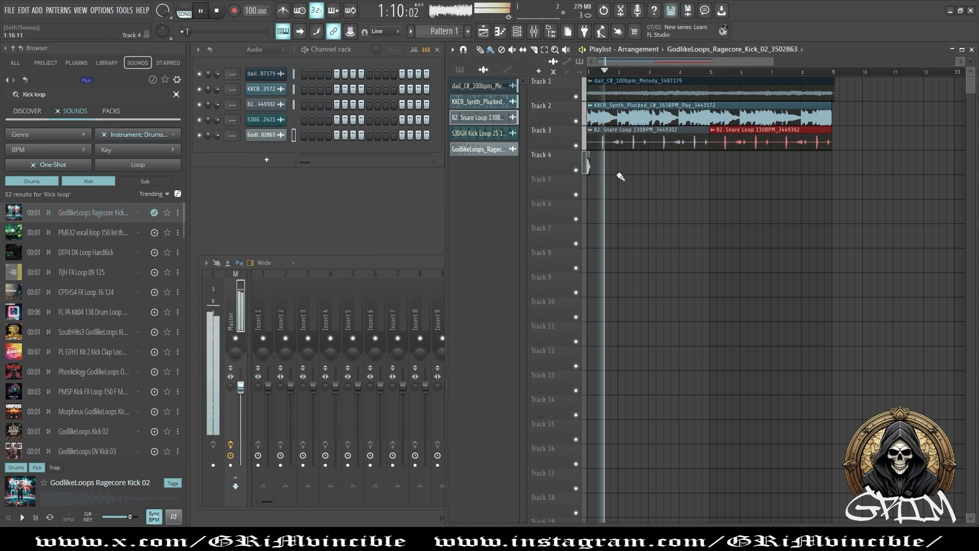
key(space)
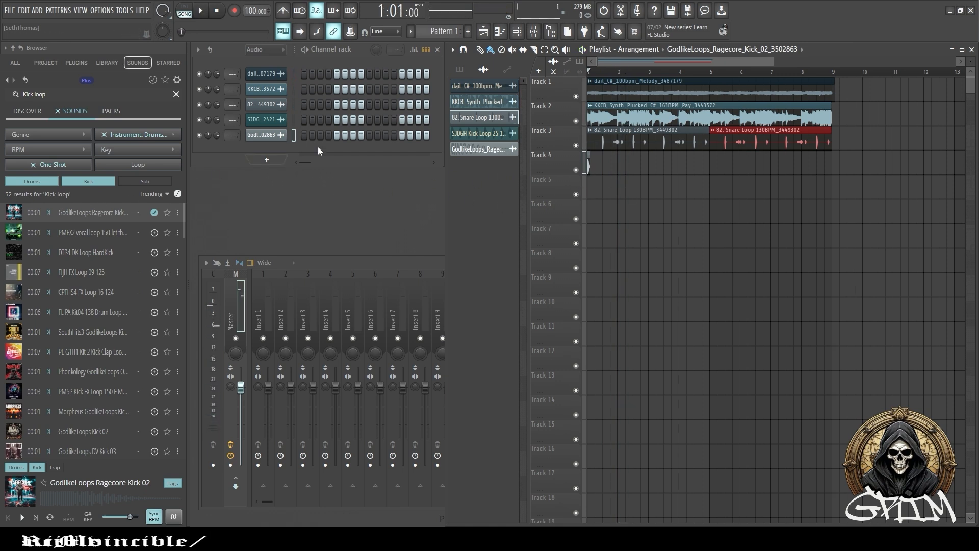
- Add another Ragecore kick on Track 4 shortly after bar 2 and listen to its timing
drag(625, 164, 626, 163)
key(space)
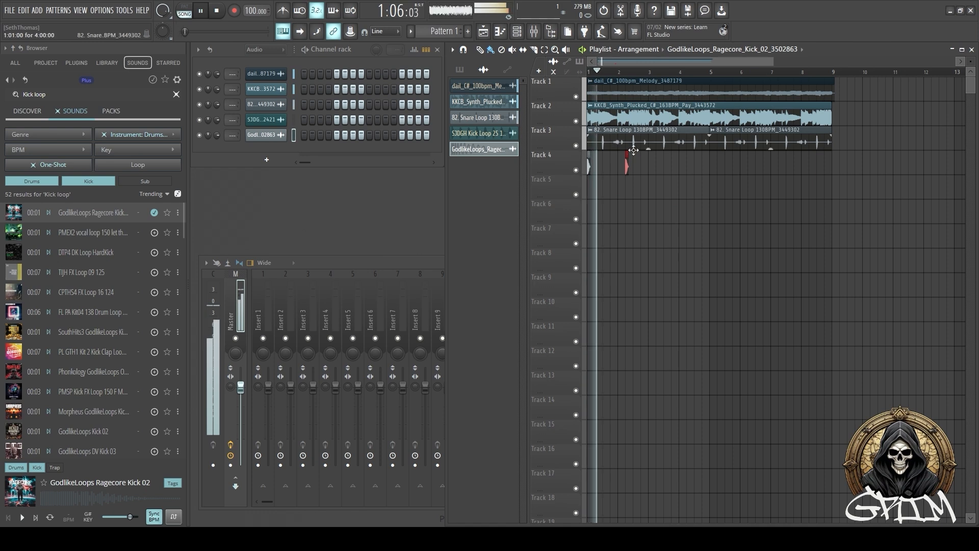
key(space)
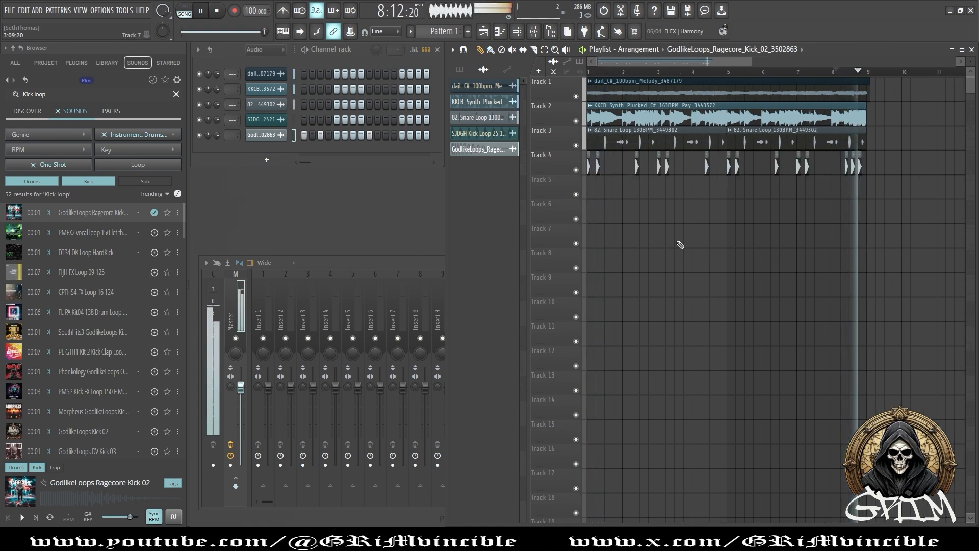
- Shift the middle of the three kicks in bar 8 on Track 4 slightly later and check it in playback
key(space)
scroll(848, 186, up, 3)
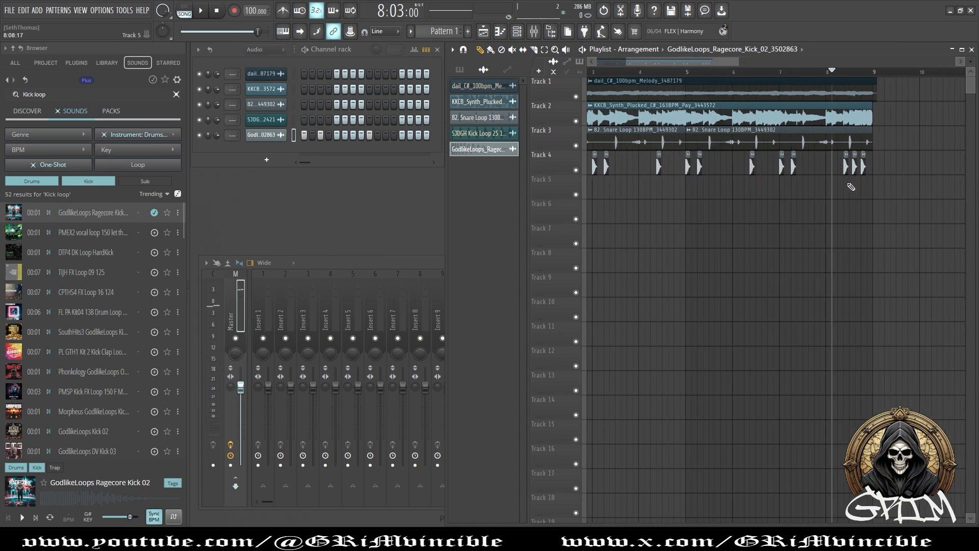
scroll(846, 186, up, 3)
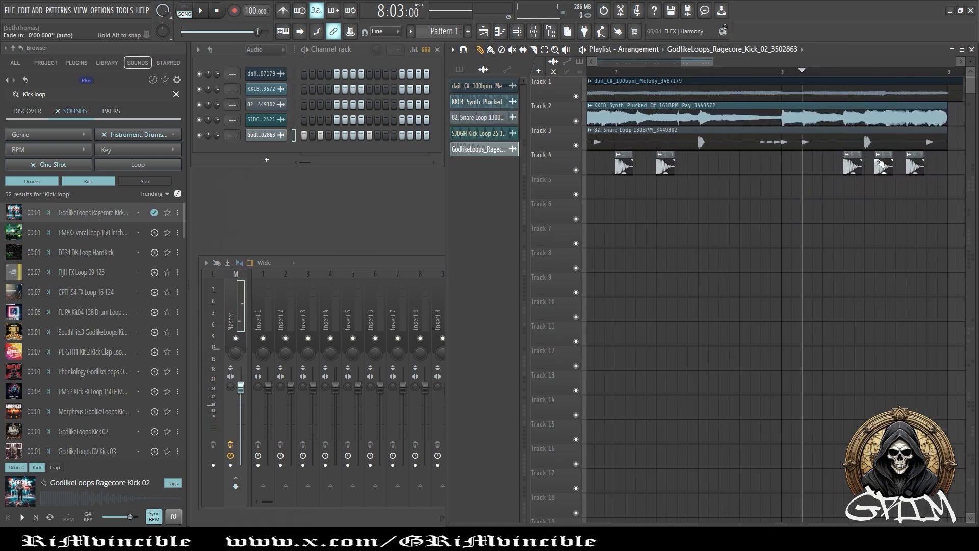
drag(885, 166, 896, 166)
key(space)
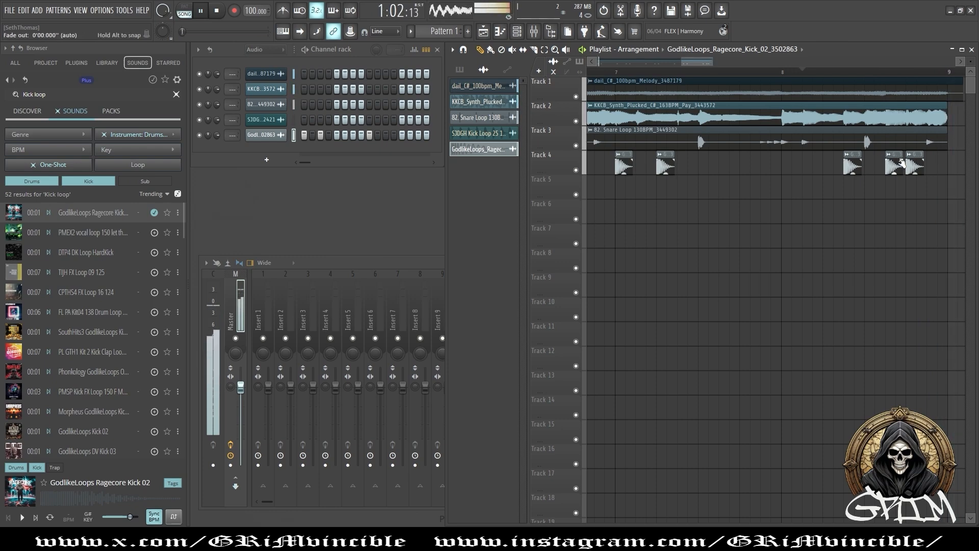
key(space)
- Slice the last kick clip on Track 4 at the bar 9 line
scroll(933, 162, up, 4)
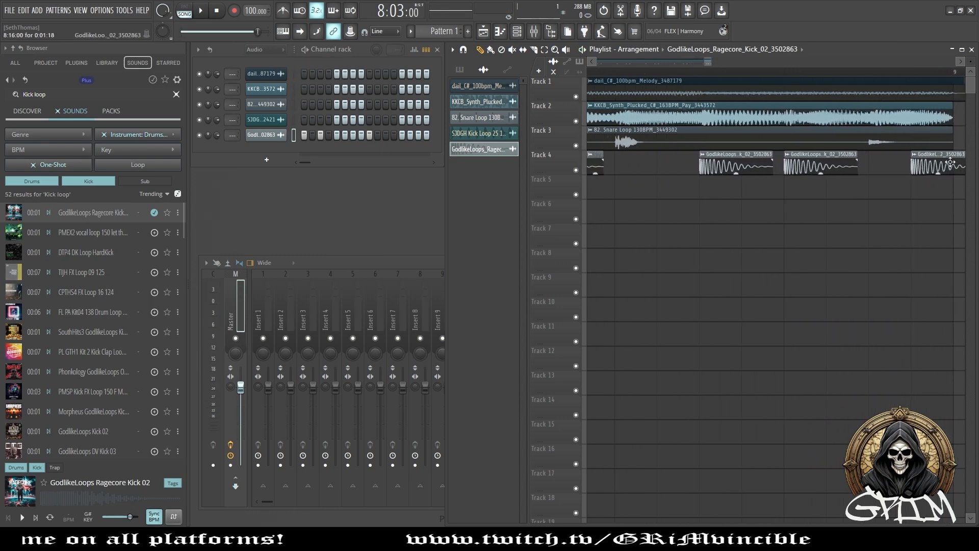
scroll(951, 160, right, 3)
key(c)
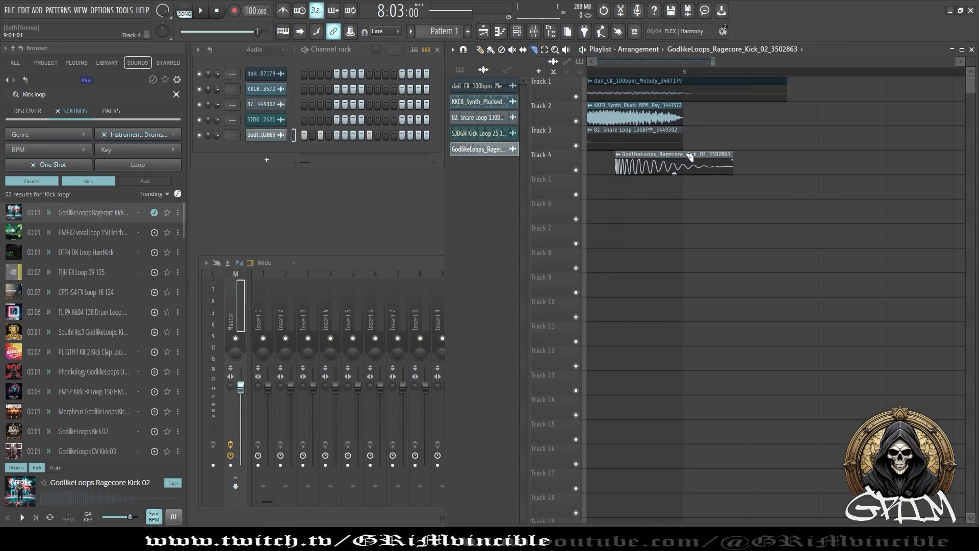
drag(691, 157, 693, 177)
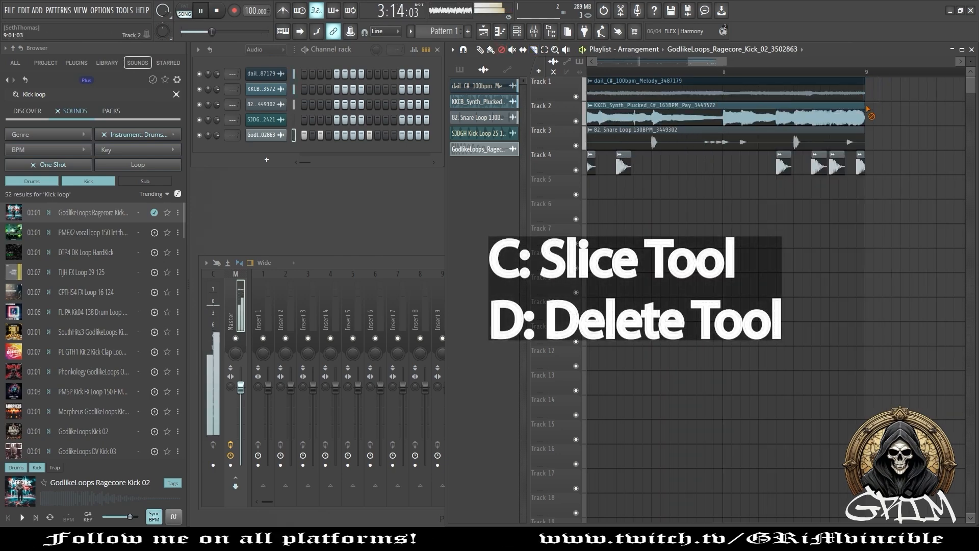
- Copy all clips on Tracks 1 to 4, paste them at bar 9, and play back the extended arrangement
scroll(869, 111, down, 5)
key(e)
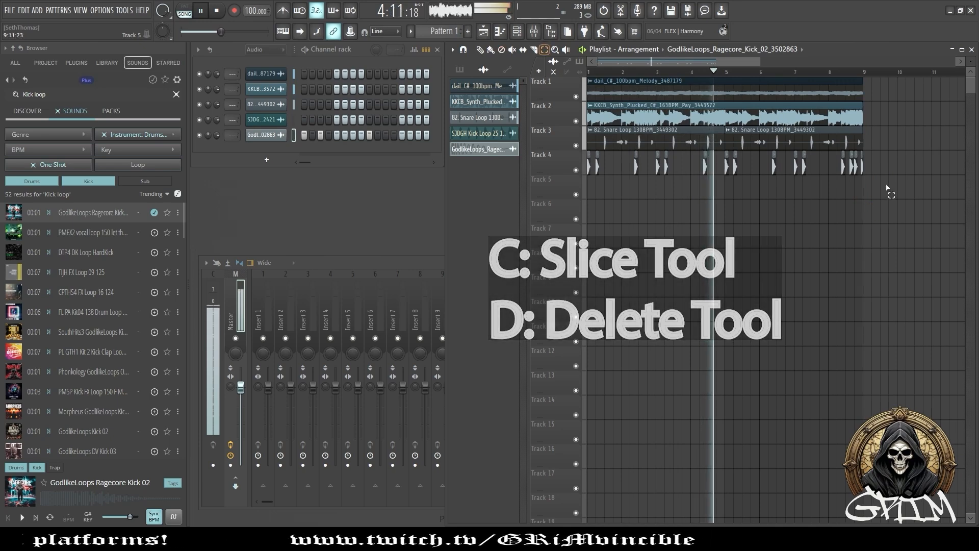
drag(887, 188, 751, 97)
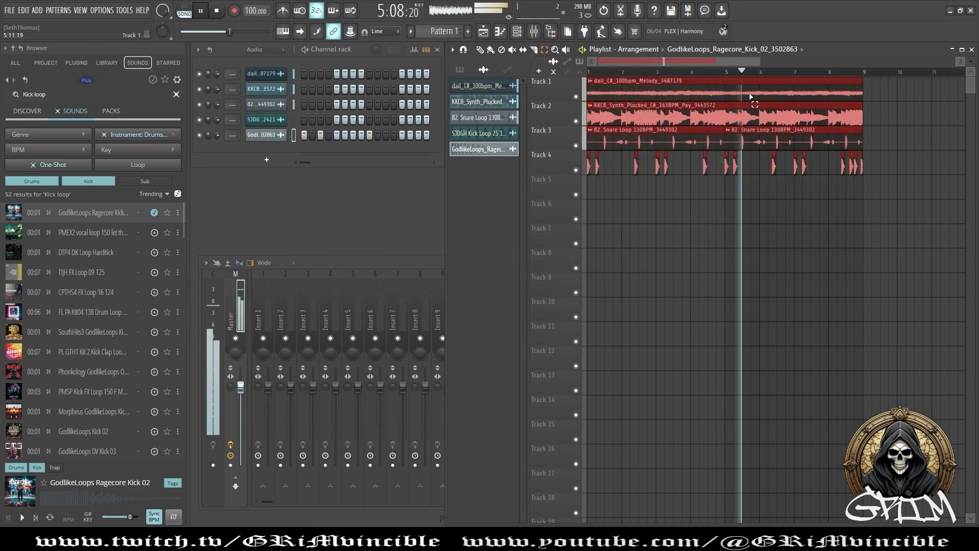
key(space)
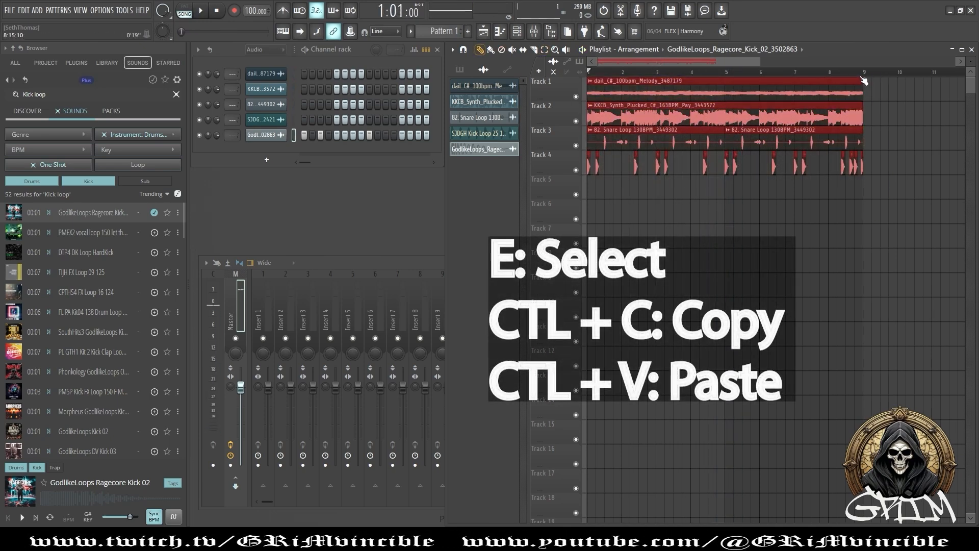
key(ctrl+v)
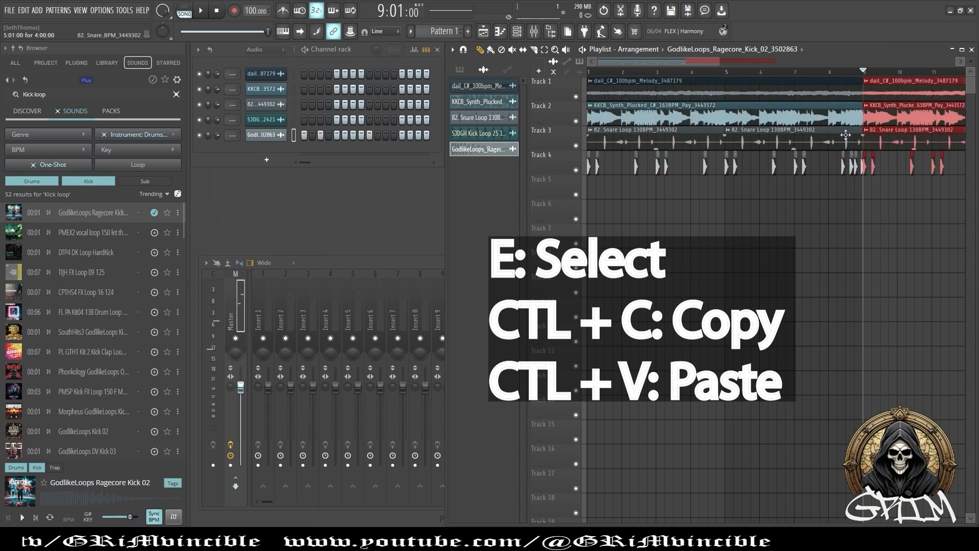
click(820, 72)
key(space)
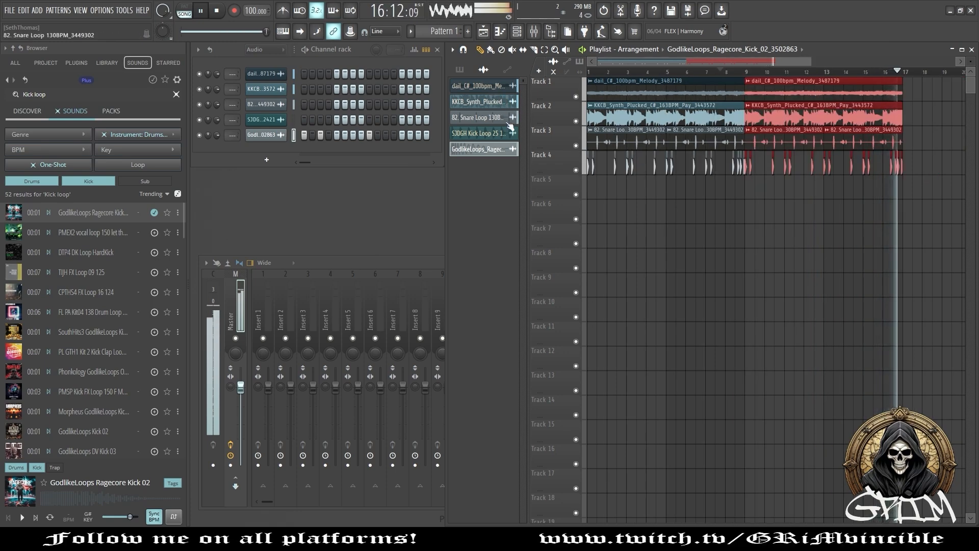
- With the Pencil tool, pick the SJDGH Kick Loop 25 124 source, followed by the snare, synth and melody clips on Tracks 3, 2 and 1
key(p)
click(502, 133)
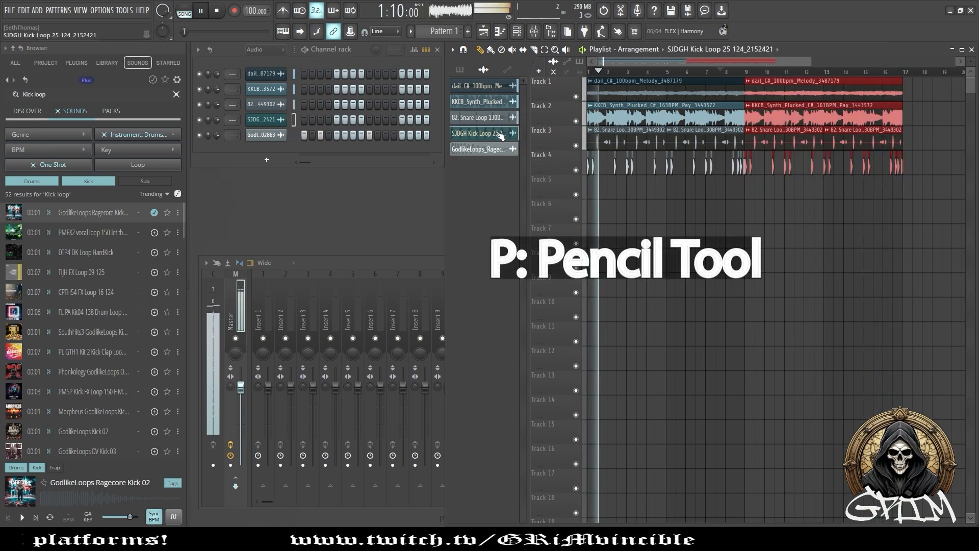
click(634, 131)
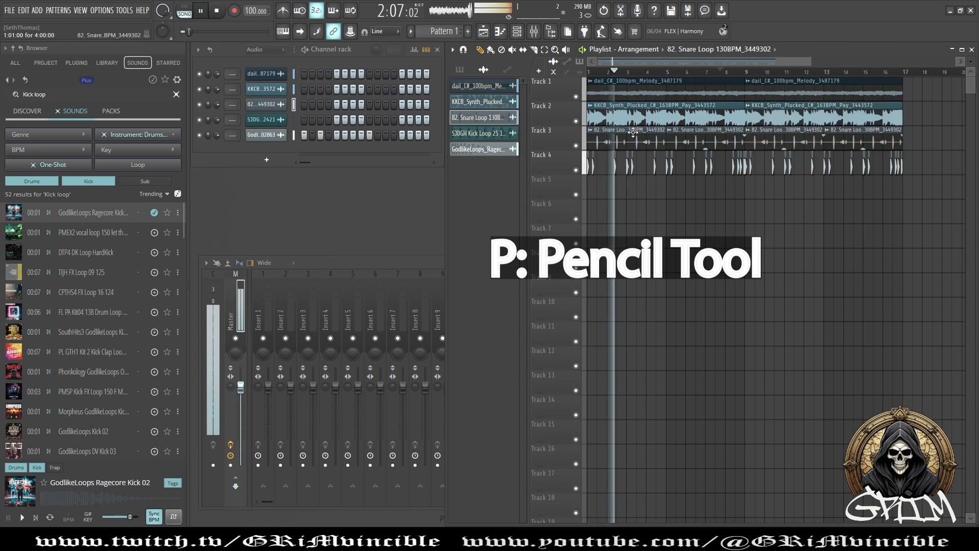
click(633, 108)
click(633, 90)
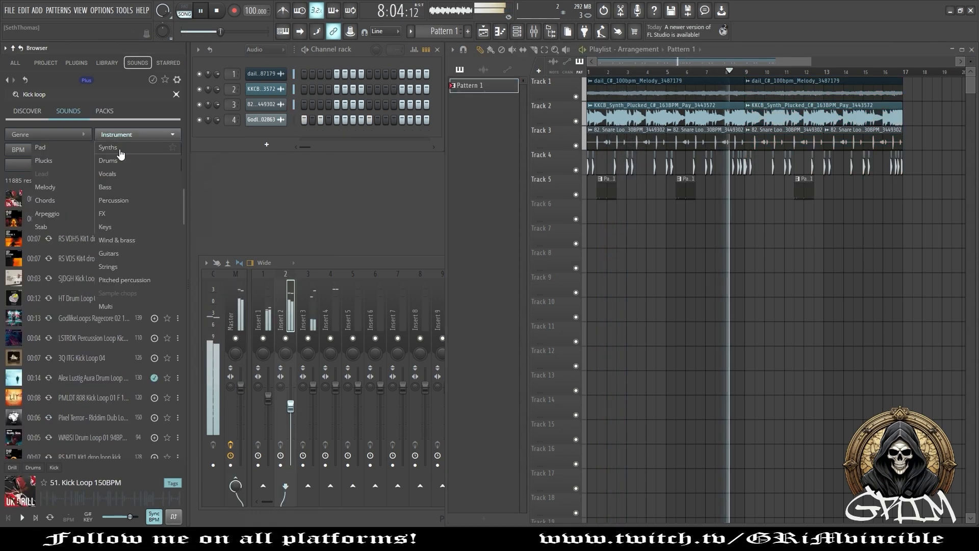
- Filter the sounds to Vocals, clear the search text, and audition VOCS SAMPLE 1 and DN VVS1 GiveUp Vocals with the beat
click(115, 176)
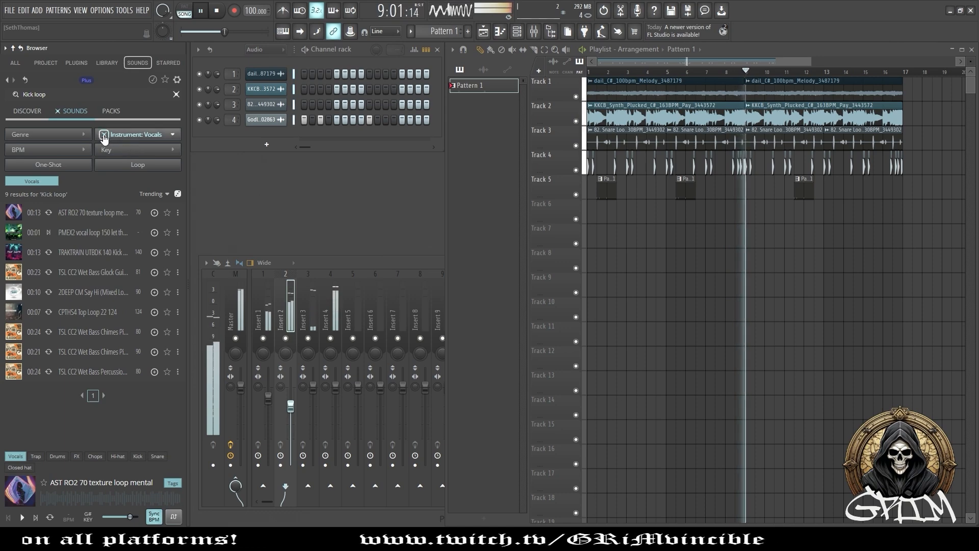
click(176, 94)
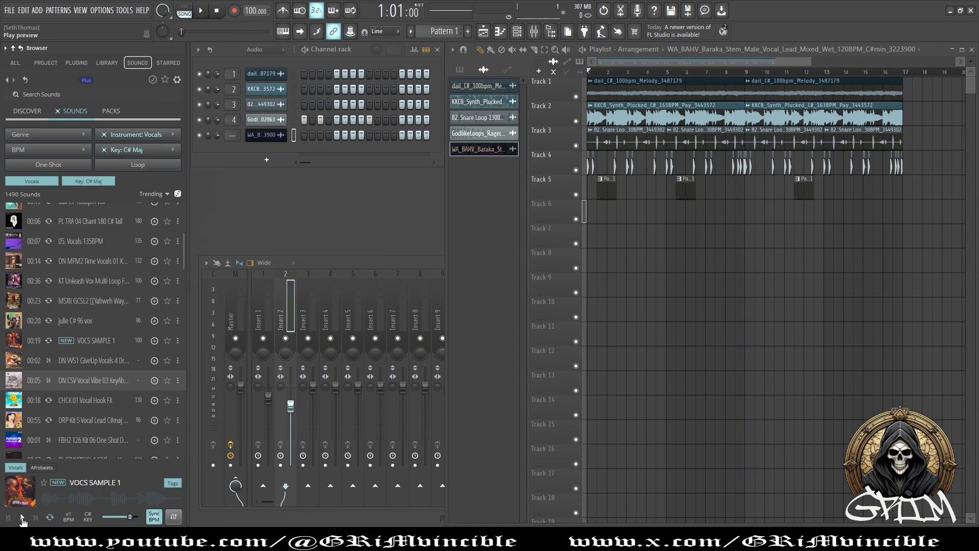
click(22, 519)
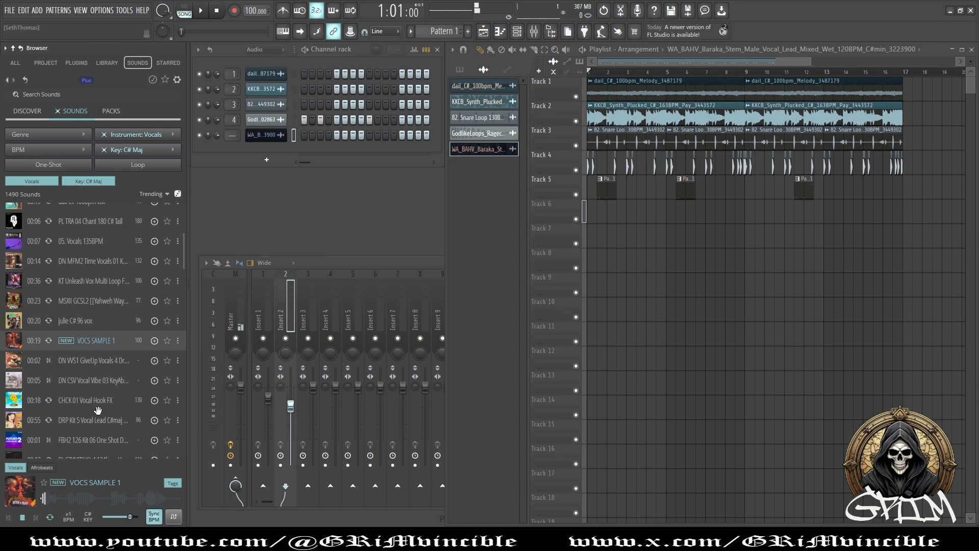
click(99, 363)
key(space)
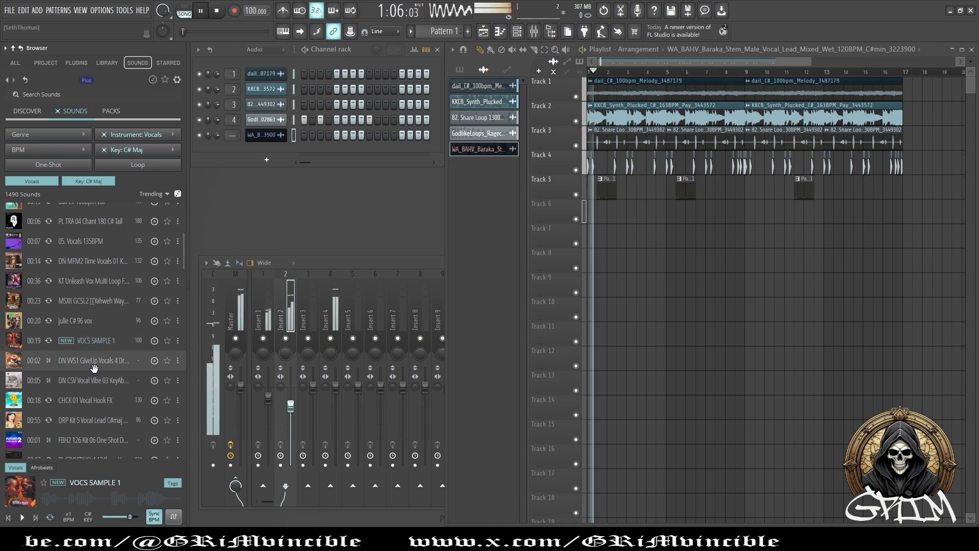
click(94, 368)
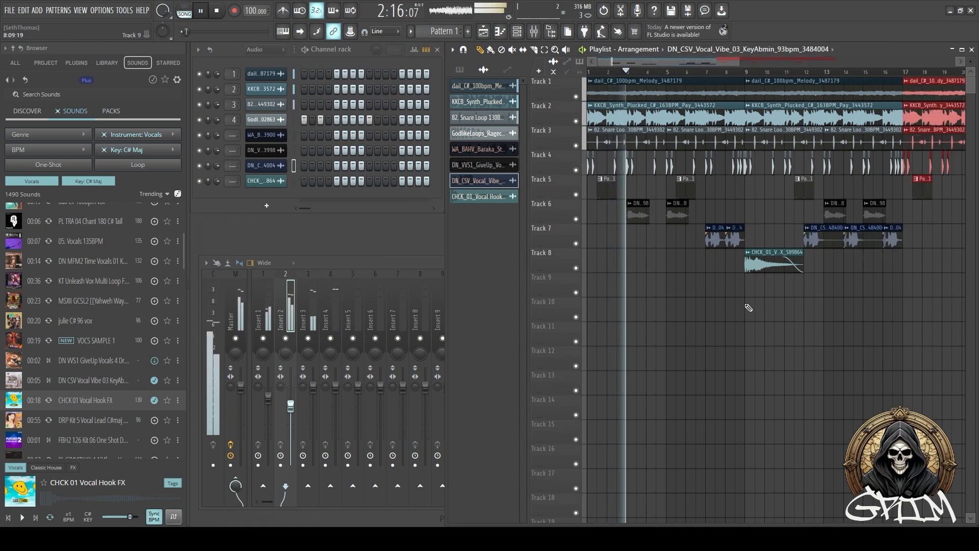
- Add more DN_CSV_Vocal_Vibe clips to Track 7 in the copied section after bar 17
scroll(753, 250, down, 4)
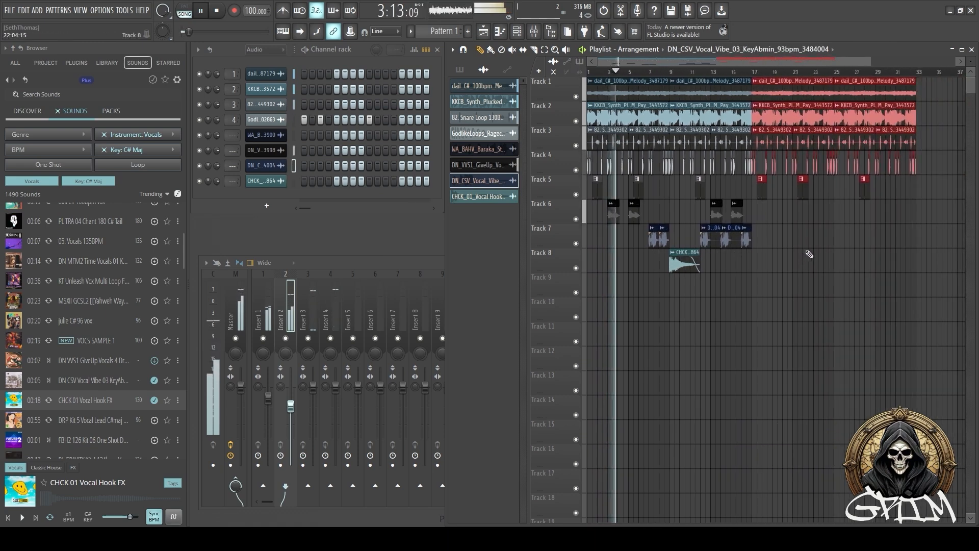
click(809, 254)
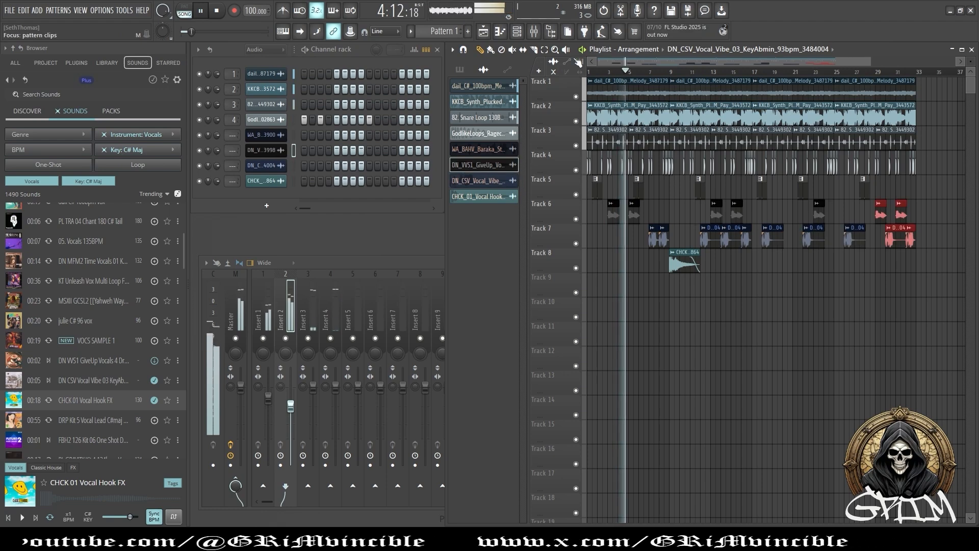